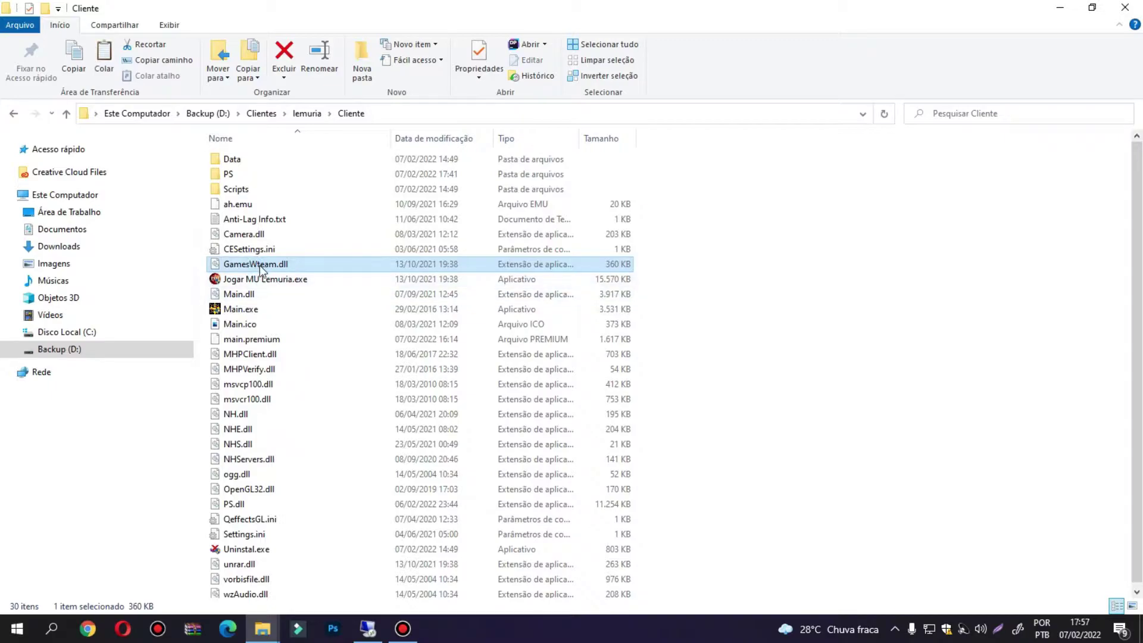
- Examine the launcher Jogar MU Lemuria.exe, GamesWteam.dll and the Main files in the Cliente folder
{"action": "mouse_move", "coordinate": [259, 267]}
{"action": "left_click", "coordinate": [256, 280]}
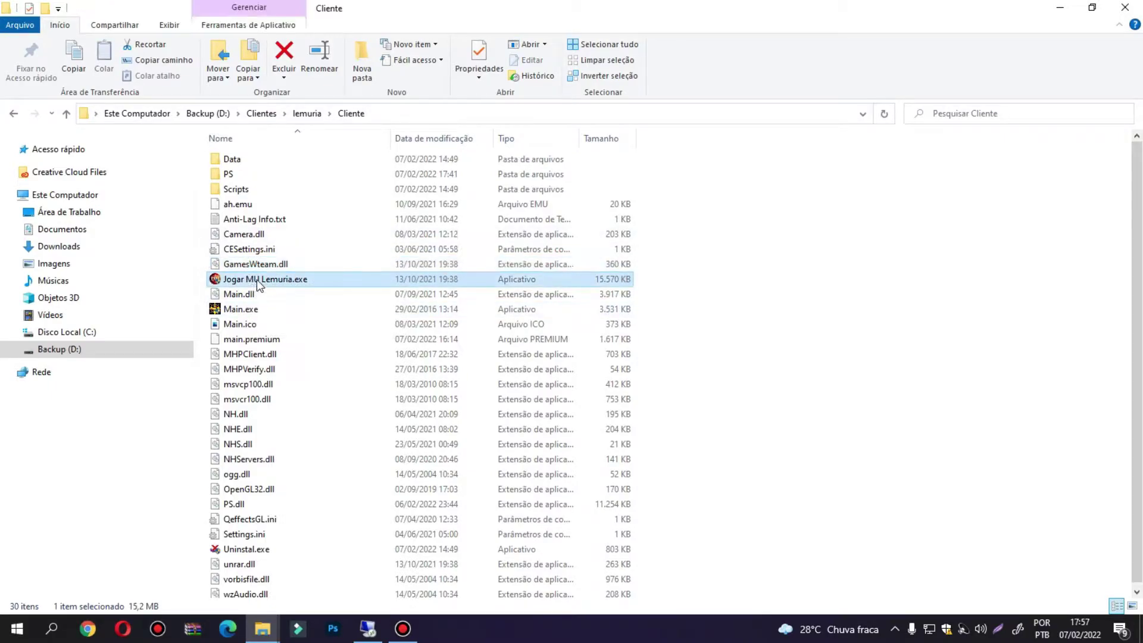
{"action": "left_click", "coordinate": [246, 310]}
{"action": "mouse_move", "coordinate": [245, 312]}
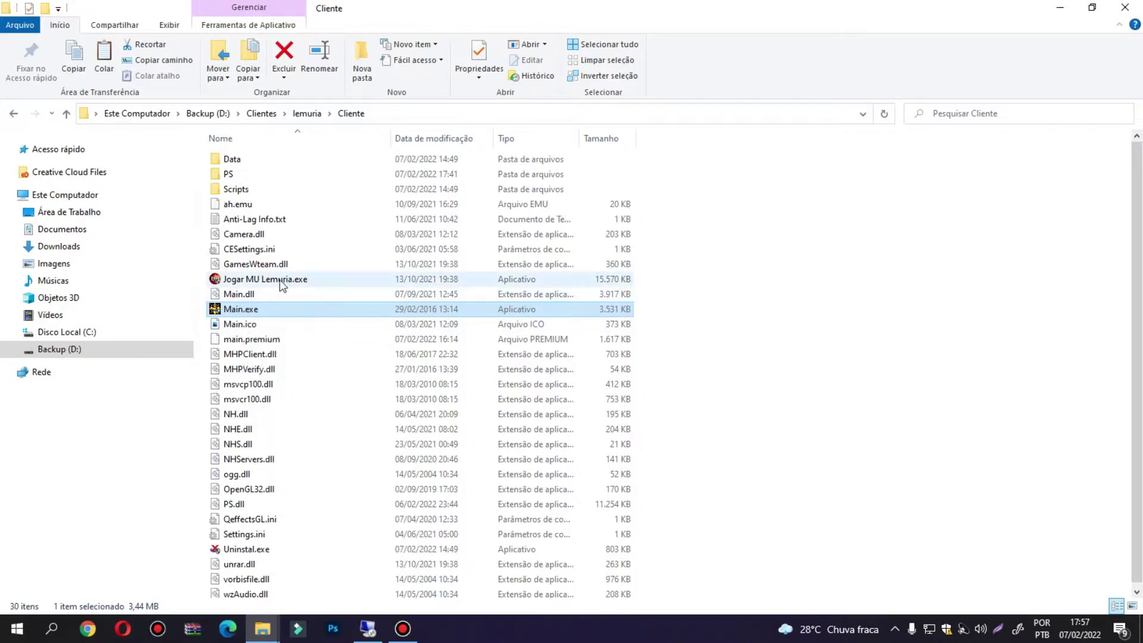
{"action": "left_click", "coordinate": [249, 269]}
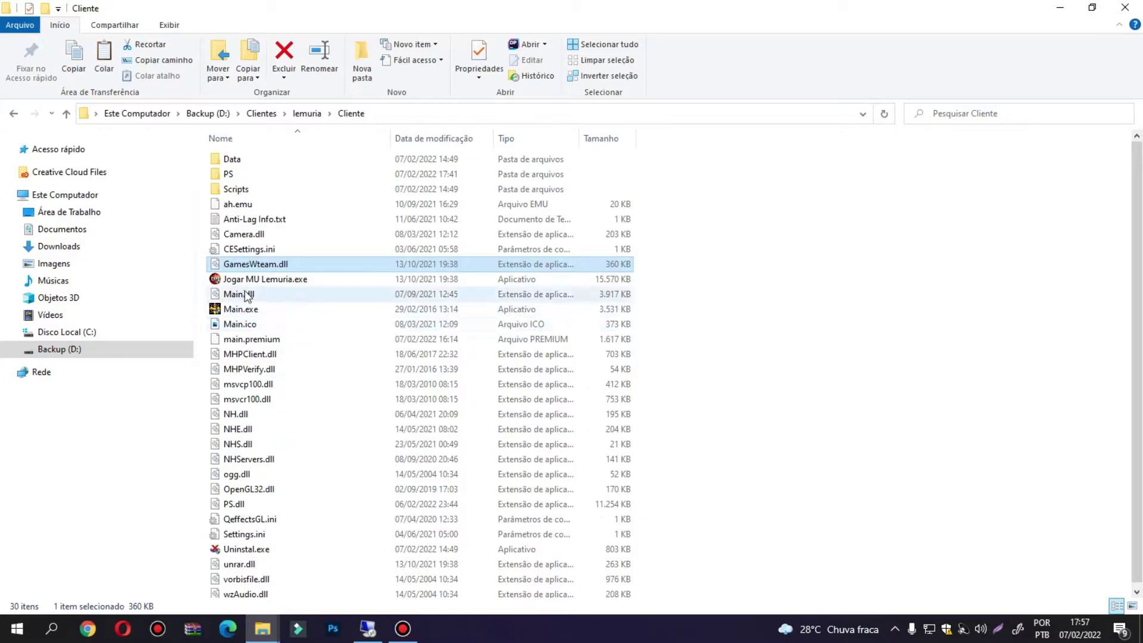
{"action": "mouse_move", "coordinate": [252, 329]}
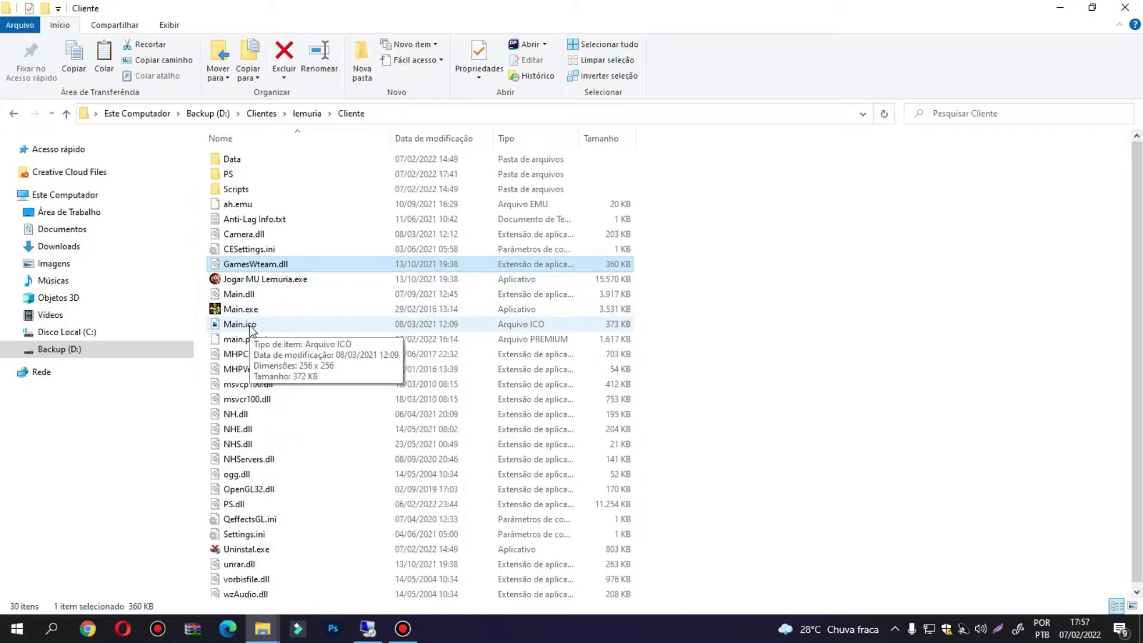
{"action": "mouse_move", "coordinate": [266, 265]}
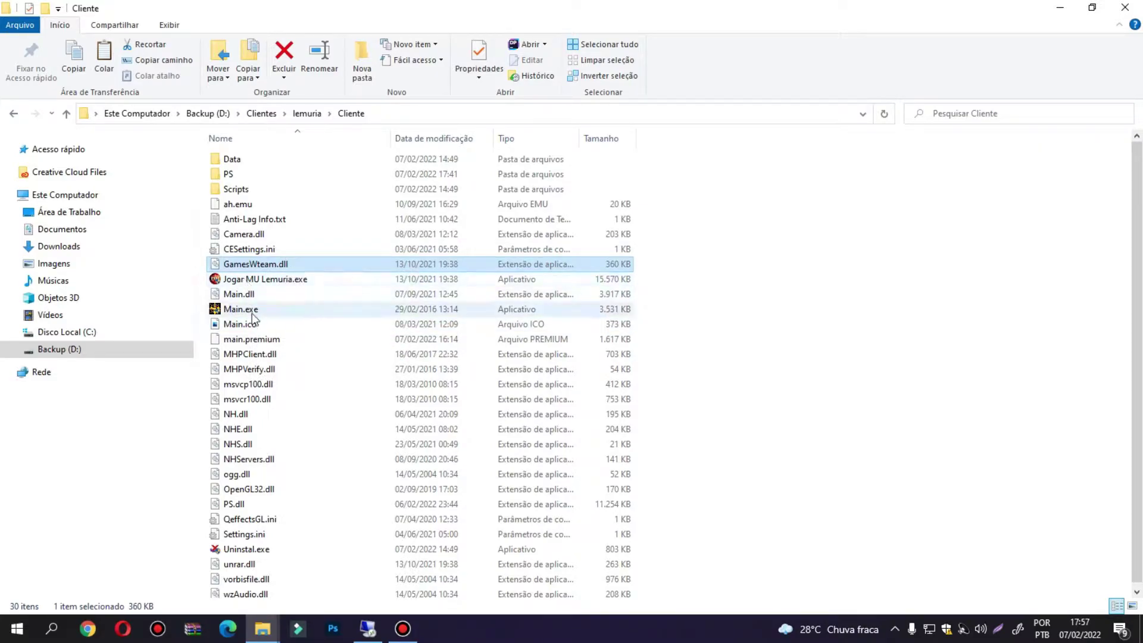
{"action": "mouse_move", "coordinate": [264, 377]}
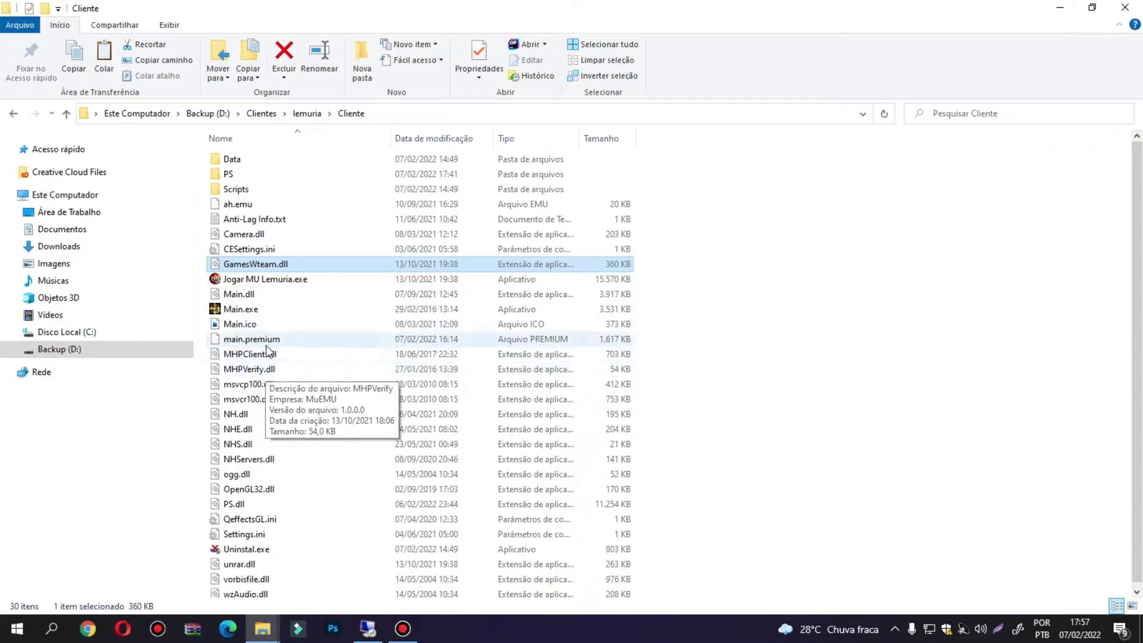
- Copy Jogar MU Lemuria.exe from the local Cliente folder to the remote server's desktop, closing the folder window open there
{"action": "double_click", "coordinate": [287, 284]}
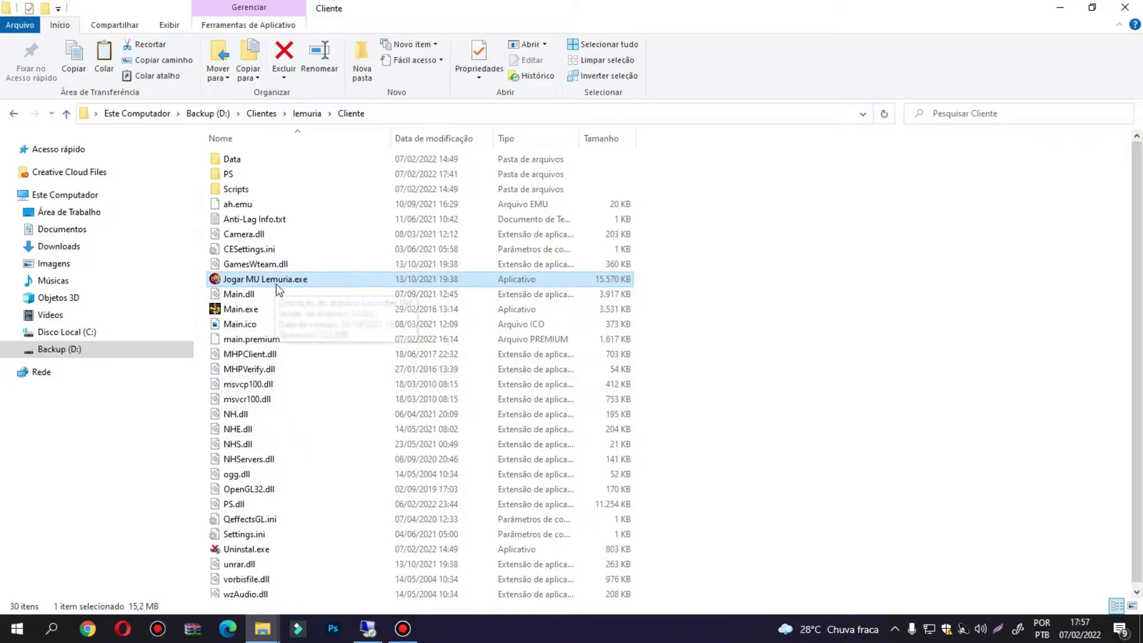
{"action": "left_click", "coordinate": [368, 629]}
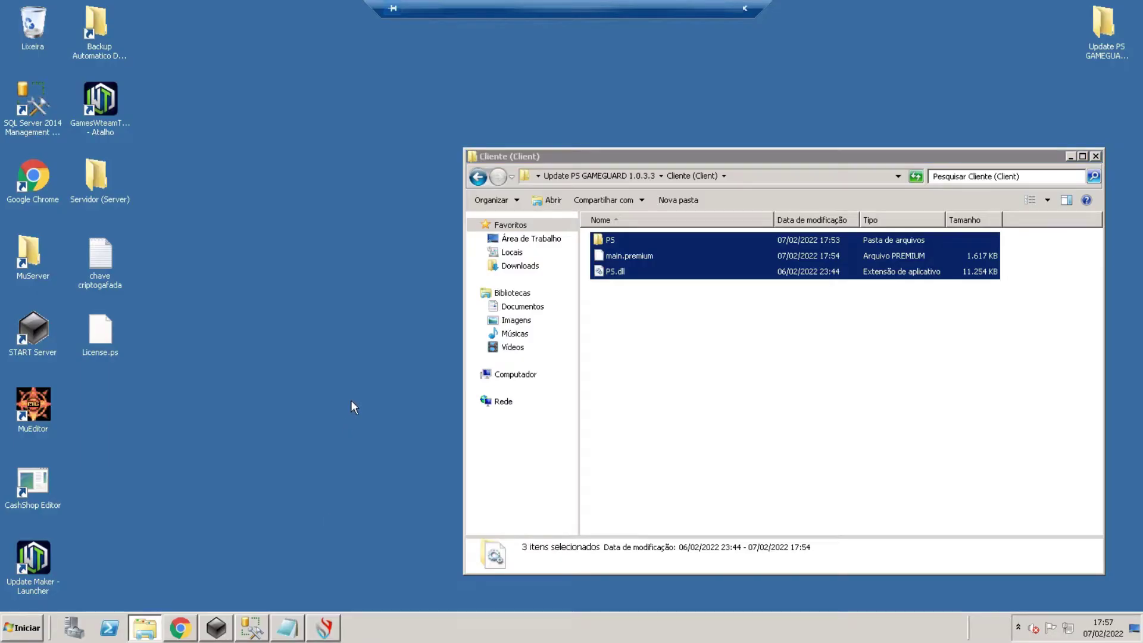
{"action": "left_click", "coordinate": [1096, 157]}
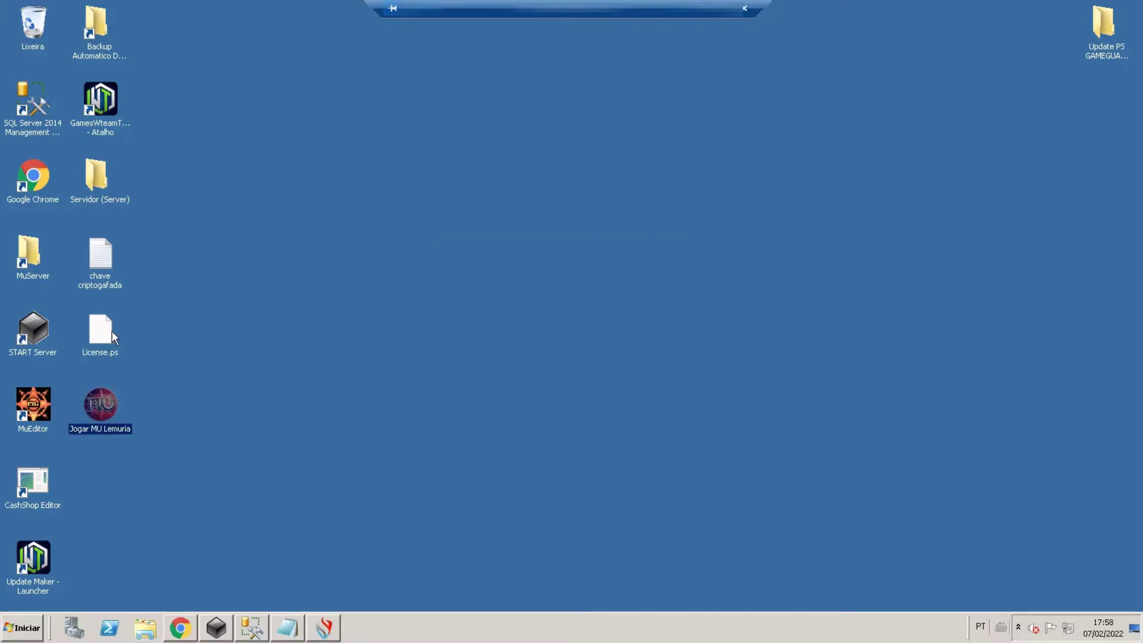
- Run the Utilitário Multi Funções (Multi Functions Tools) application from the Update PS GAMEGUARD 1.0.3.3 folder on the server's desktop
{"action": "left_click", "coordinate": [107, 330]}
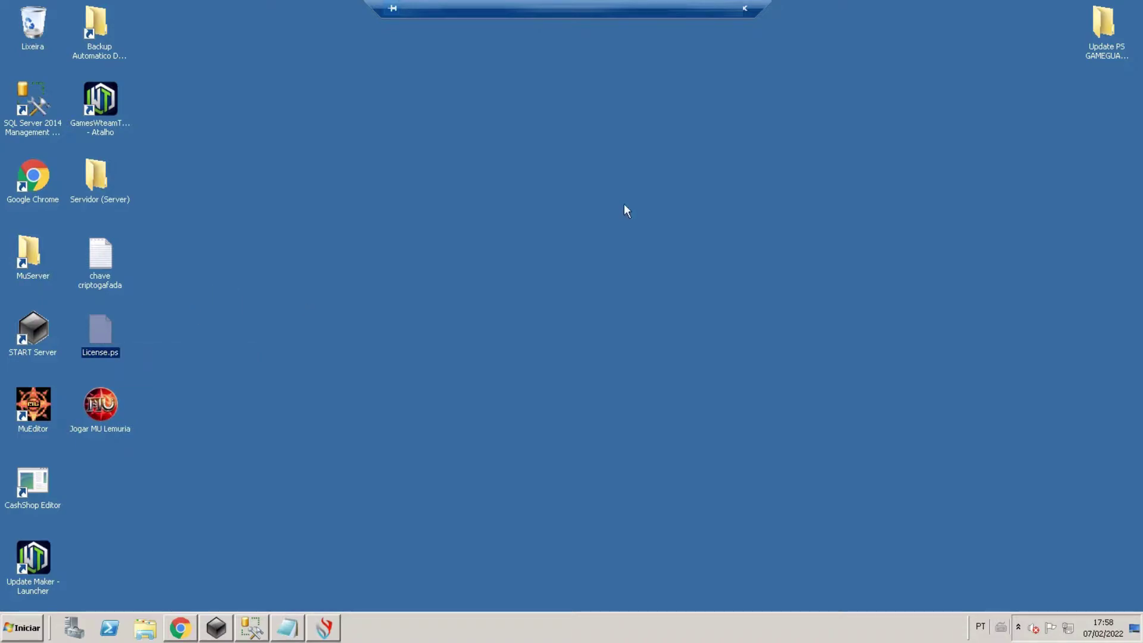
{"action": "left_click", "coordinate": [1113, 21]}
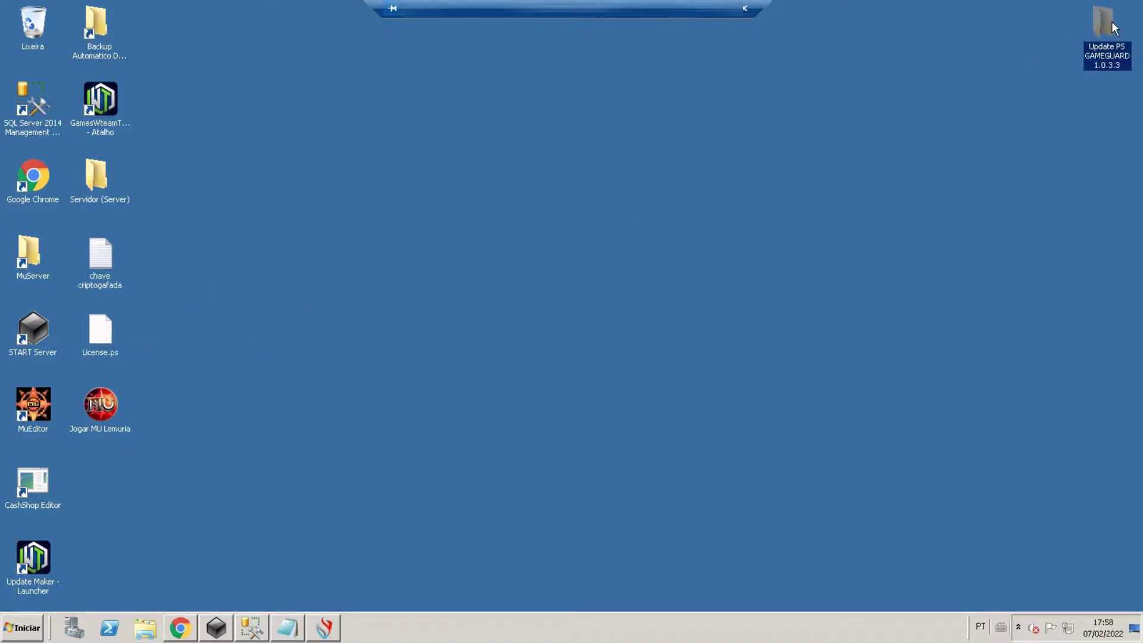
{"action": "double_click", "coordinate": [1112, 22]}
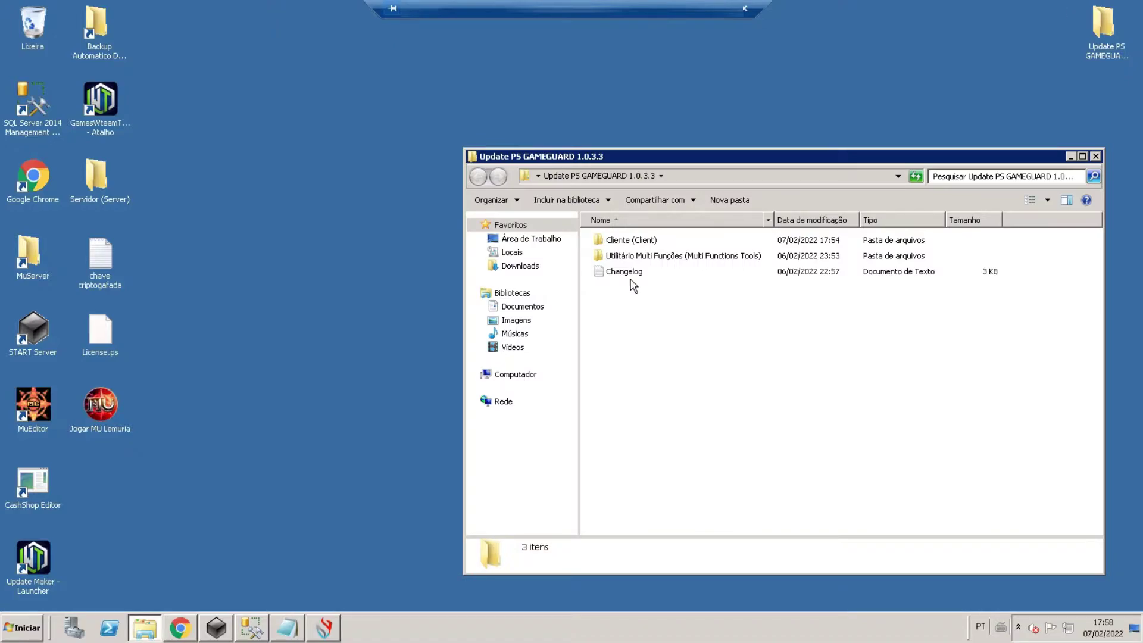
{"action": "left_click", "coordinate": [649, 260]}
{"action": "double_click", "coordinate": [650, 260]}
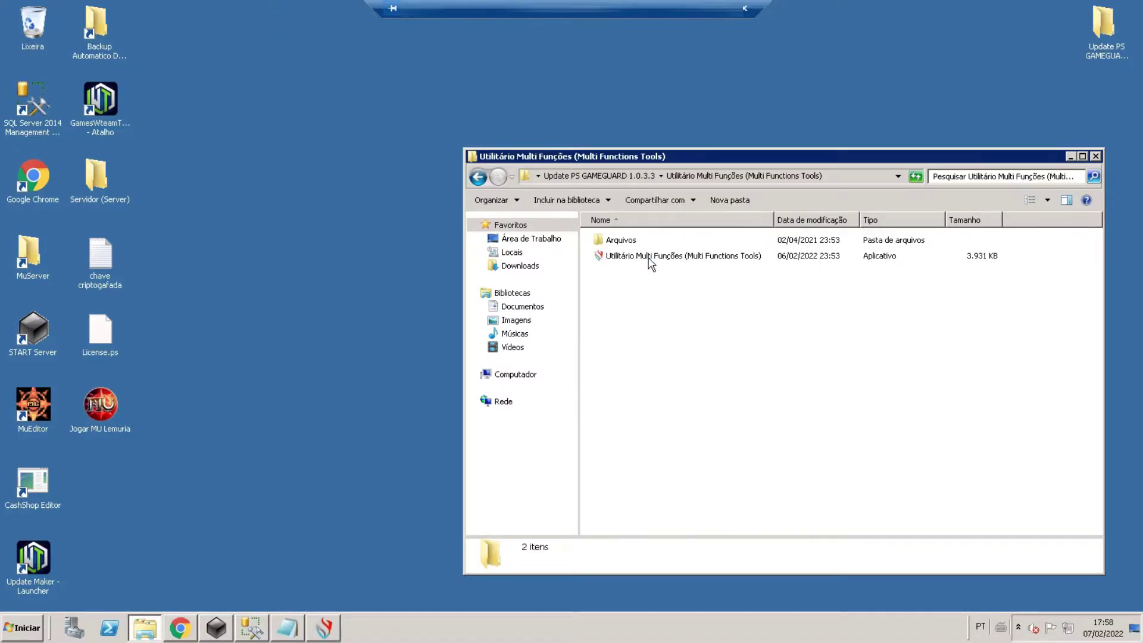
{"action": "double_click", "coordinate": [648, 258]}
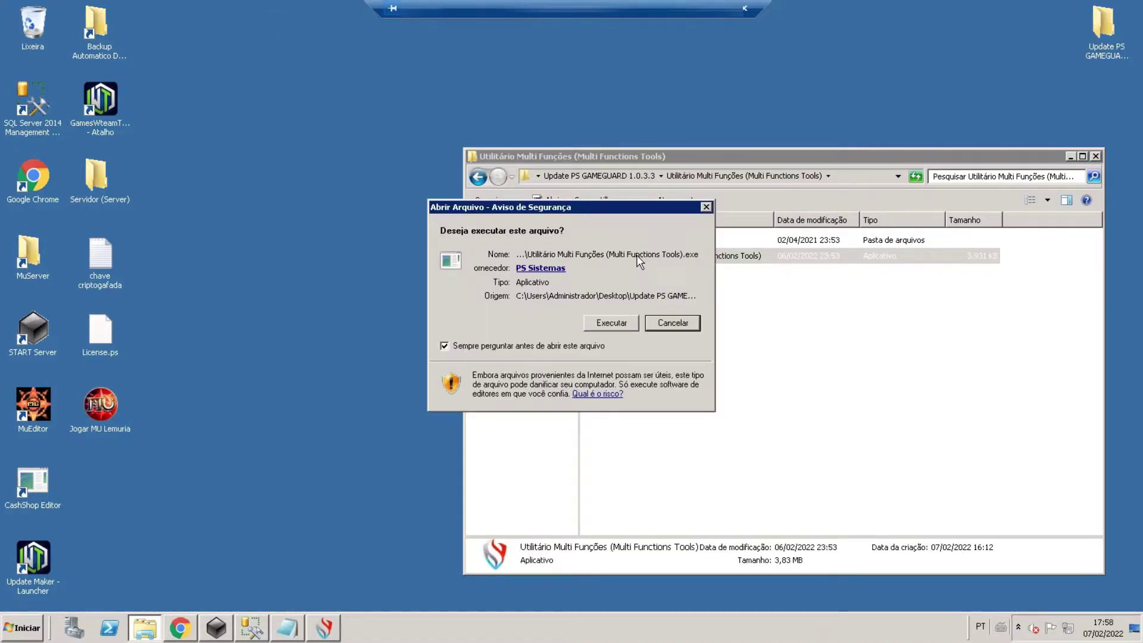
{"action": "left_click", "coordinate": [601, 324]}
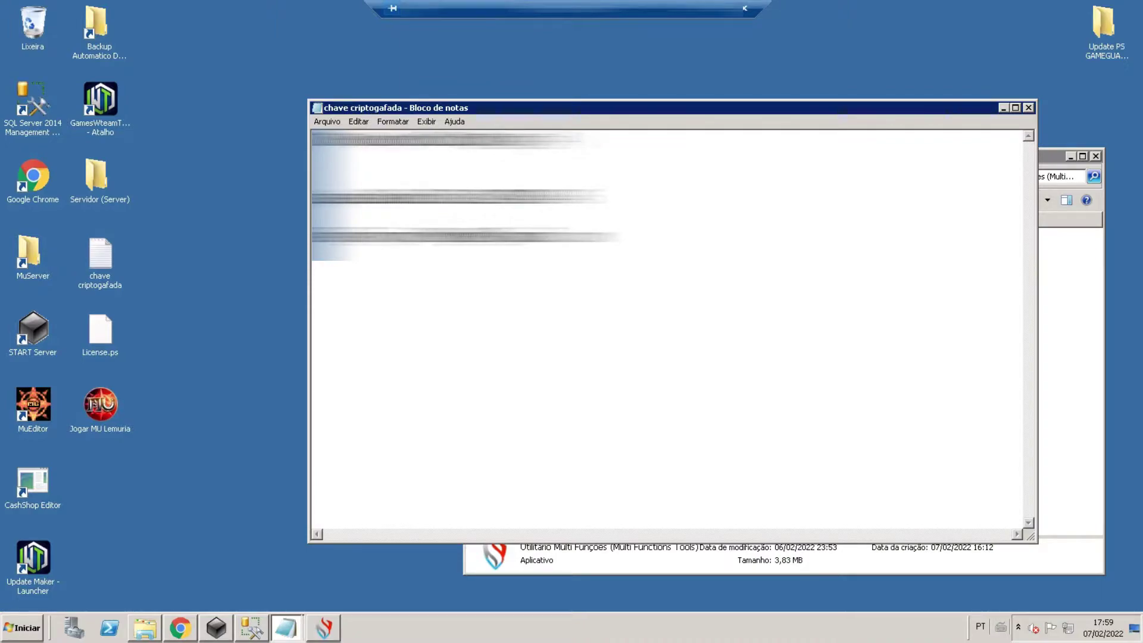
- Close the key's text file, load License.ps from the desktop into the utility, and unlock it with the encryption key
{"action": "left_click", "coordinate": [1029, 108]}
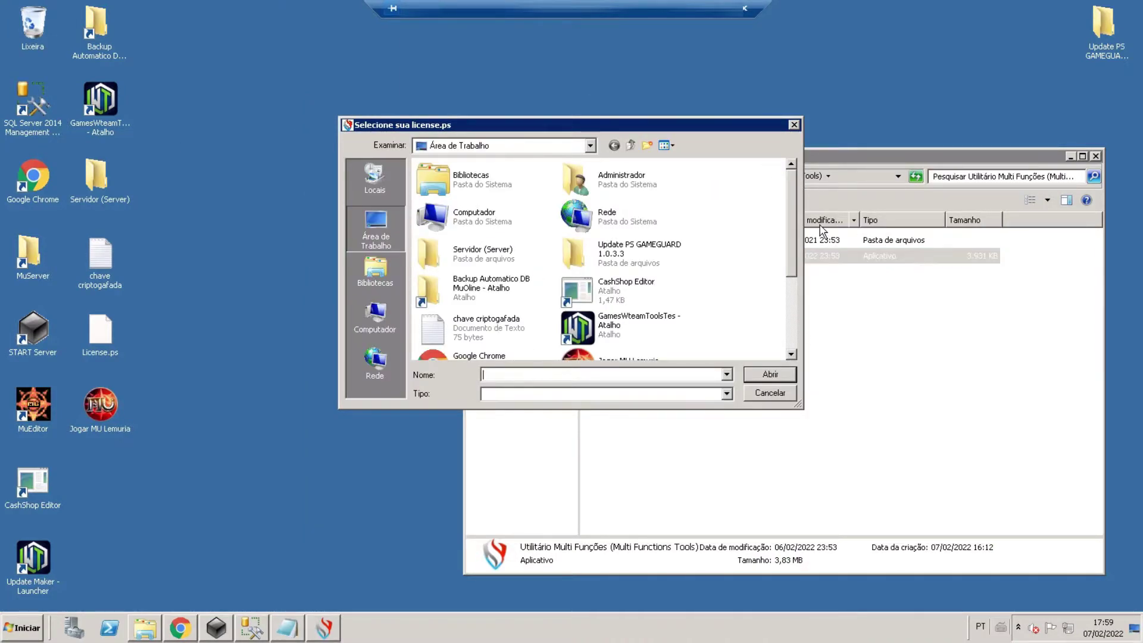
{"action": "left_click_drag", "start_coordinate": [794, 208], "coordinate": [795, 345]}
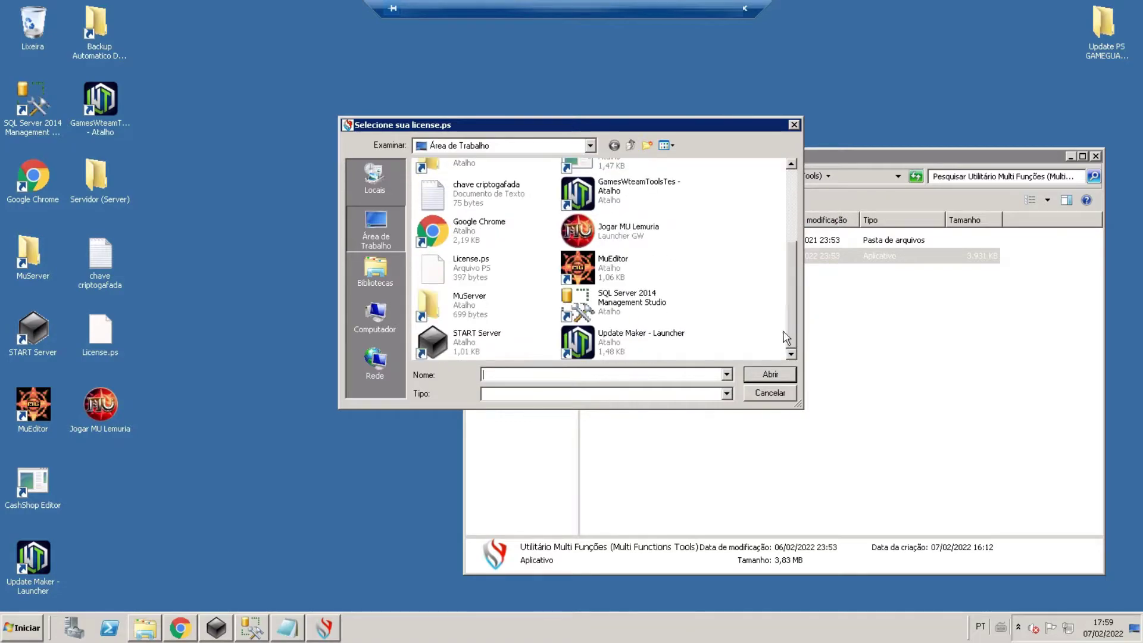
{"action": "left_click", "coordinate": [468, 265]}
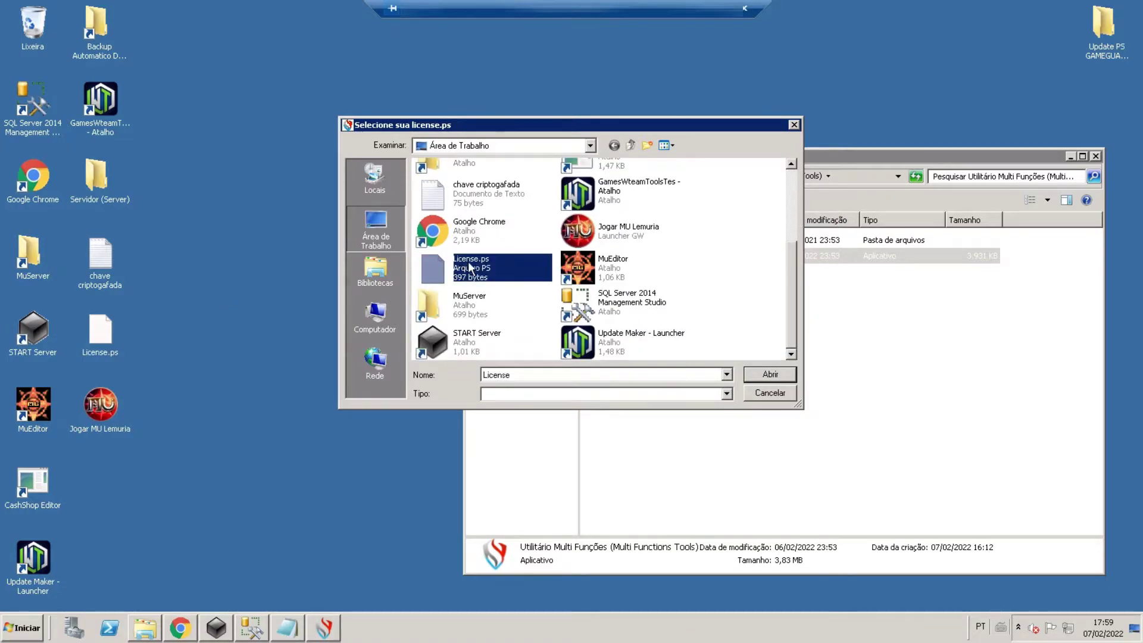
{"action": "left_click", "coordinate": [768, 375]}
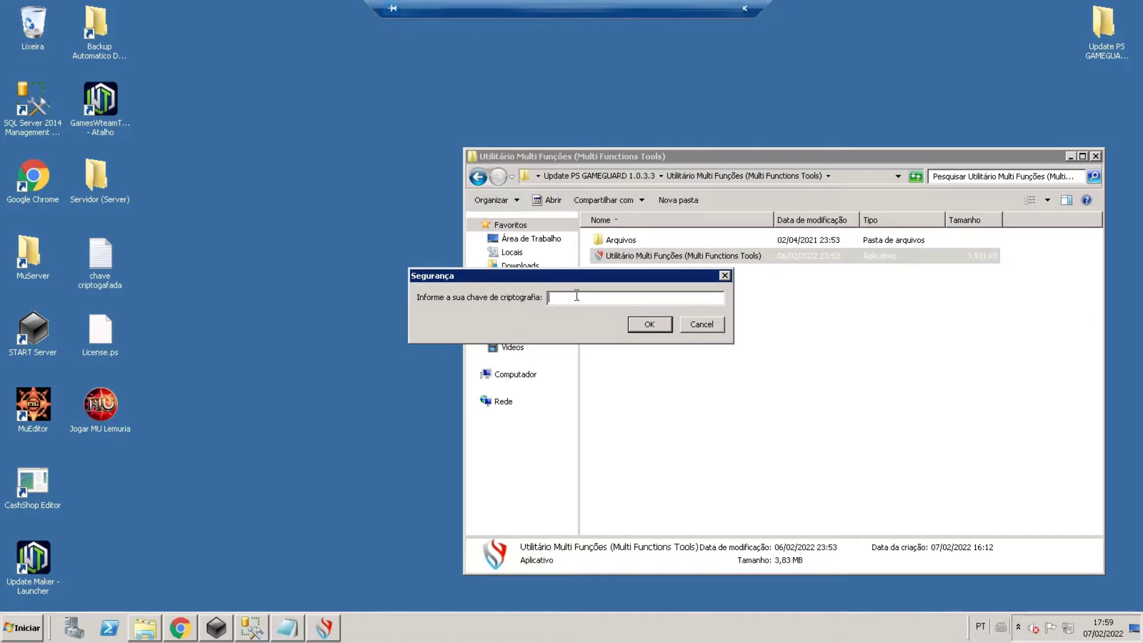
{"action": "key", "text": "ctrl+v"}
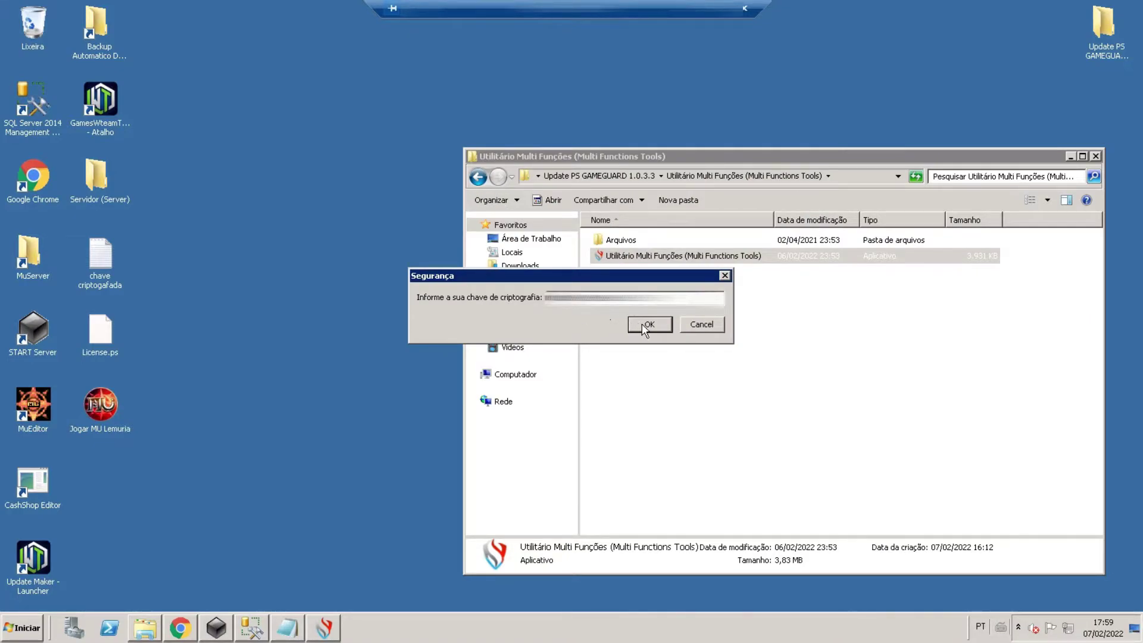
{"action": "left_click", "coordinate": [643, 323]}
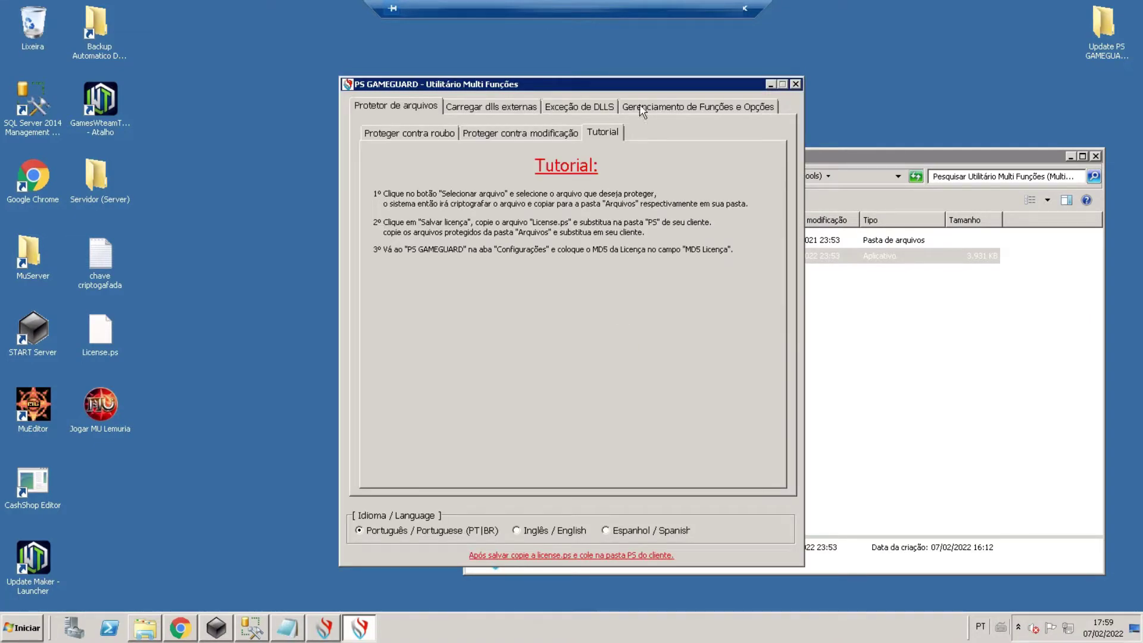
- Enable opening the game only through the launcher in the utility's other options, selecting Jogar MU Lemuria from the desktop as the launcher
{"action": "left_click", "coordinate": [694, 108]}
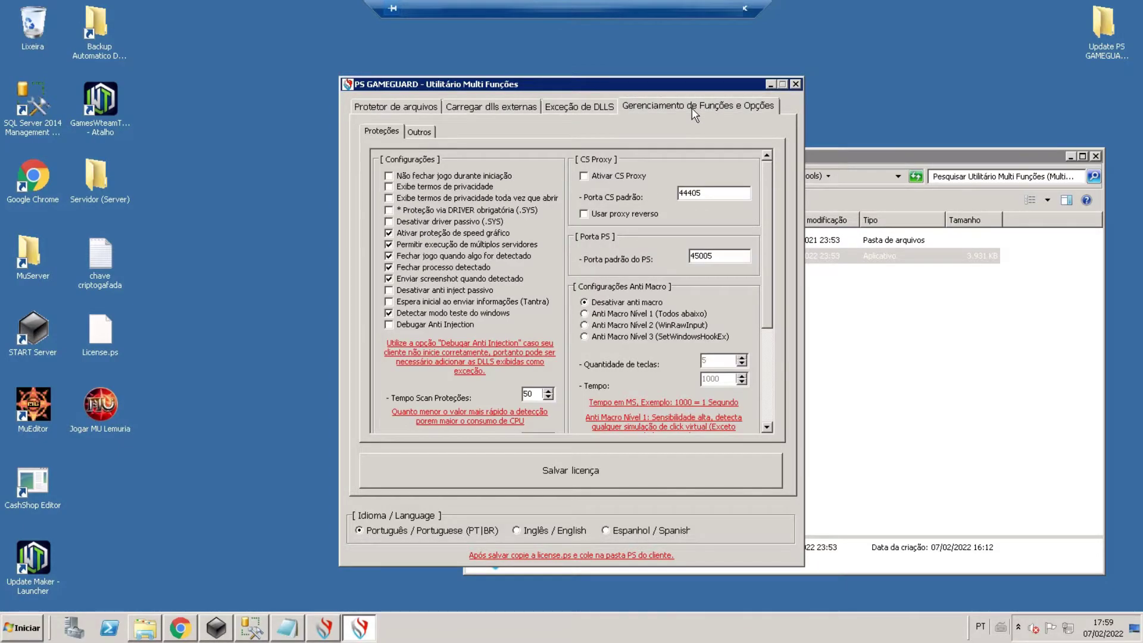
{"action": "left_click", "coordinate": [421, 132]}
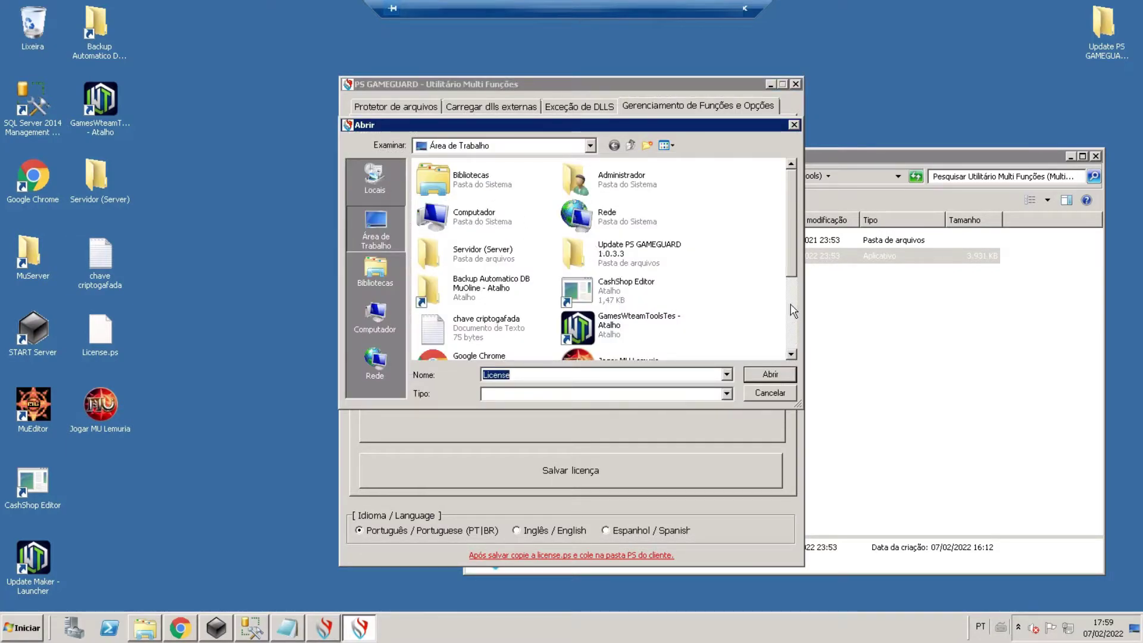
{"action": "left_click", "coordinate": [796, 340]}
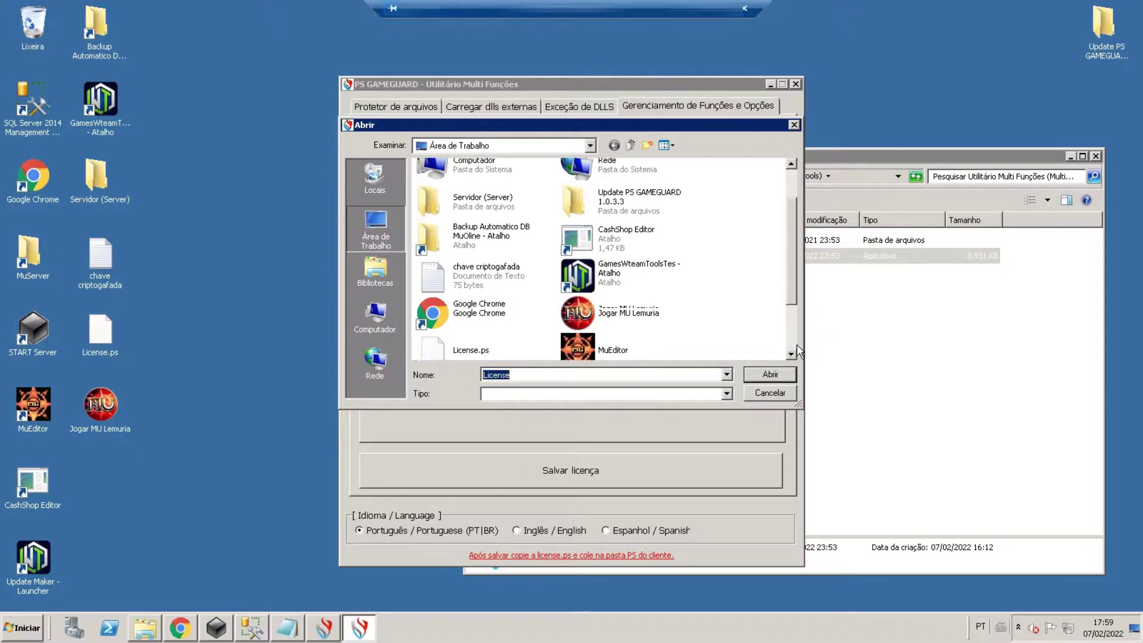
{"action": "left_click", "coordinate": [628, 231]}
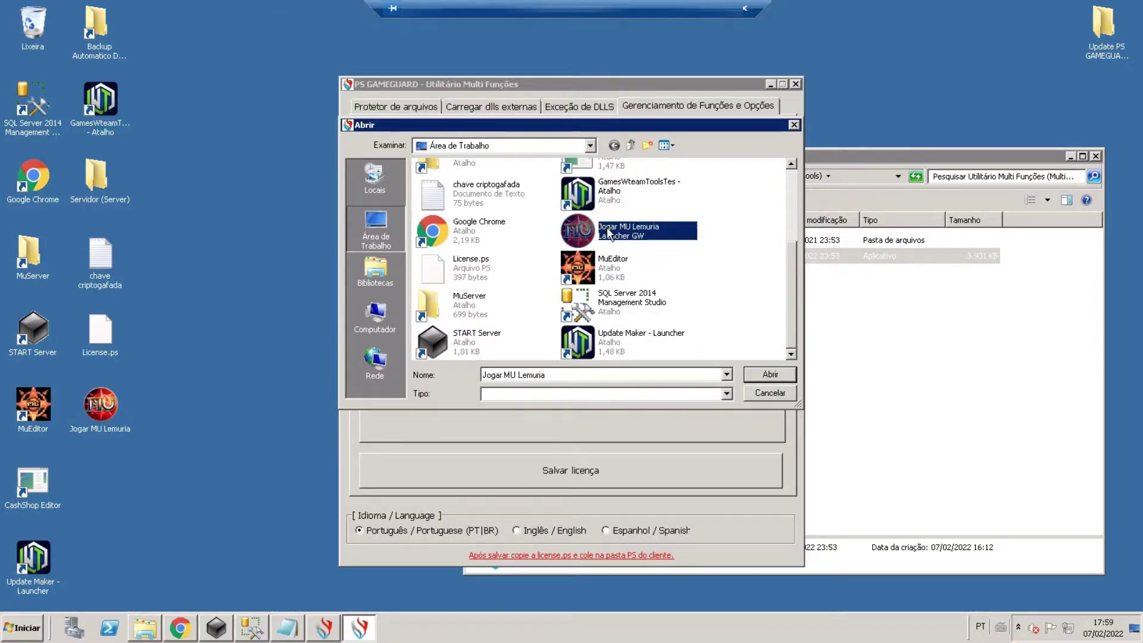
{"action": "left_click", "coordinate": [787, 374]}
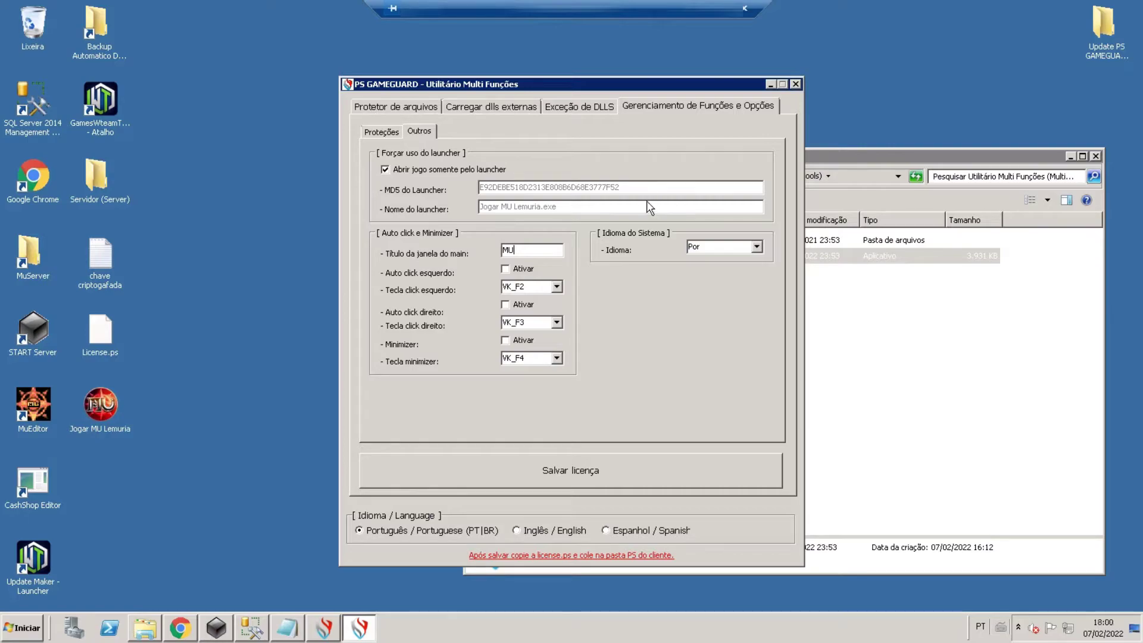
- Save the updated license, and close the PS GAMEGUARD utility and its folder window
{"action": "left_click", "coordinate": [590, 470]}
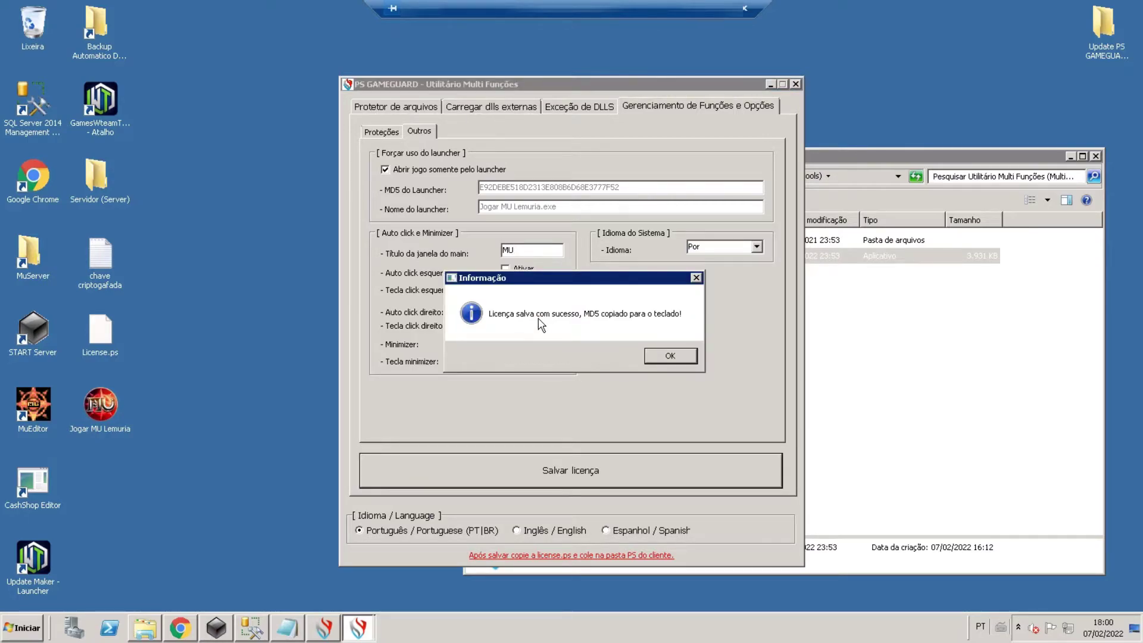
{"action": "left_click", "coordinate": [680, 359]}
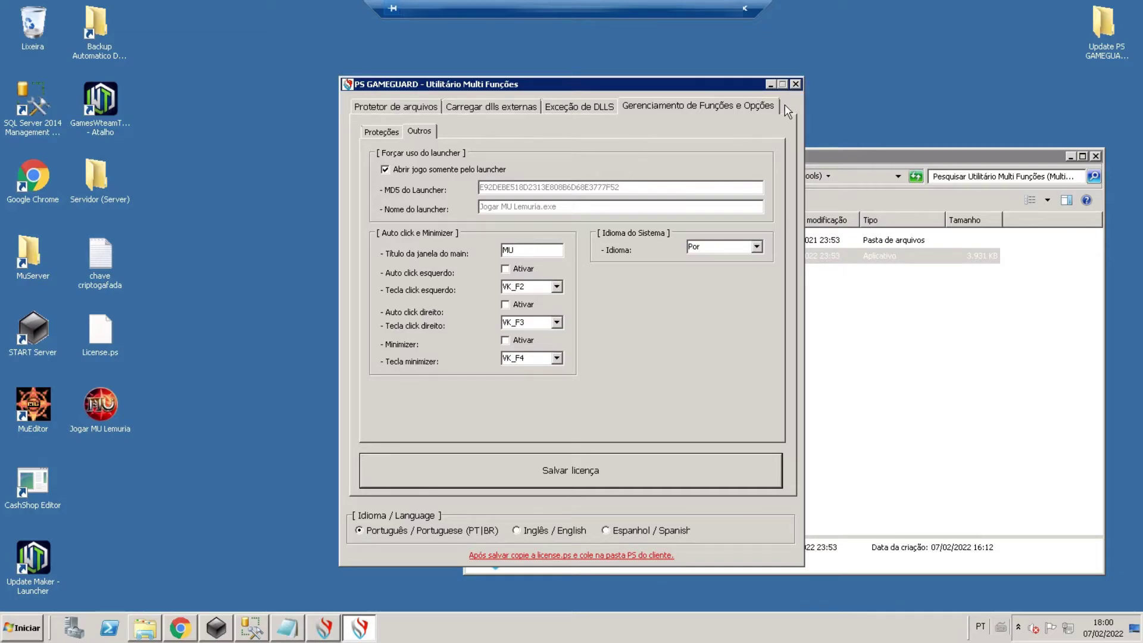
{"action": "left_click", "coordinate": [797, 84]}
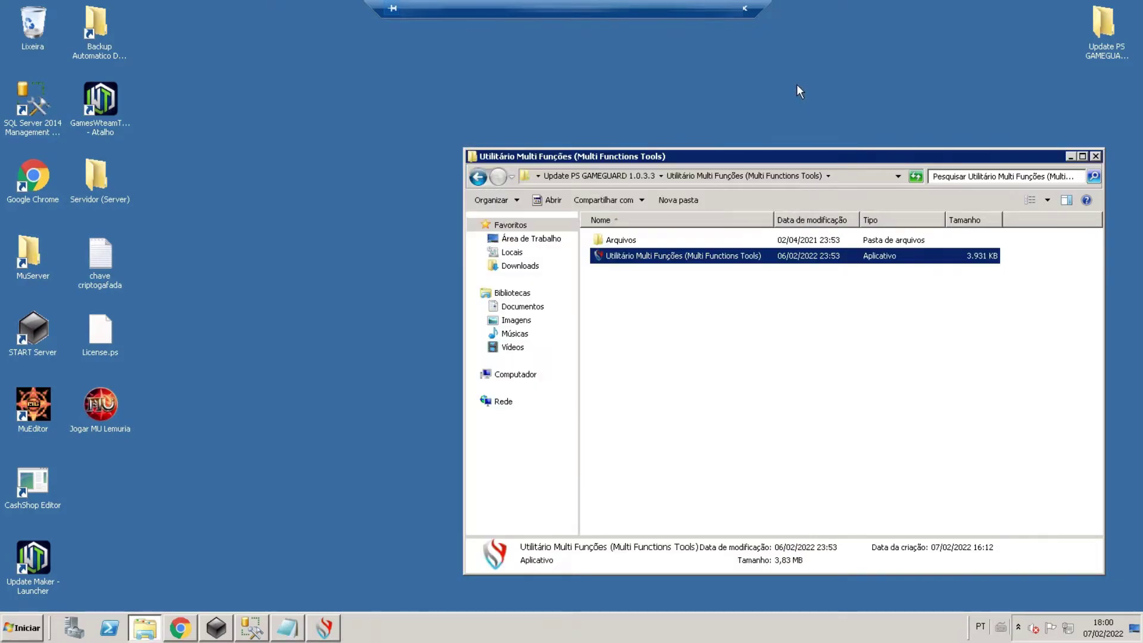
{"action": "left_click", "coordinate": [1096, 156]}
- Copy License.ps from the server's desktop into the local client's PS folder, replacing the existing license file
{"action": "left_click", "coordinate": [100, 331]}
{"action": "key", "text": "F2"}
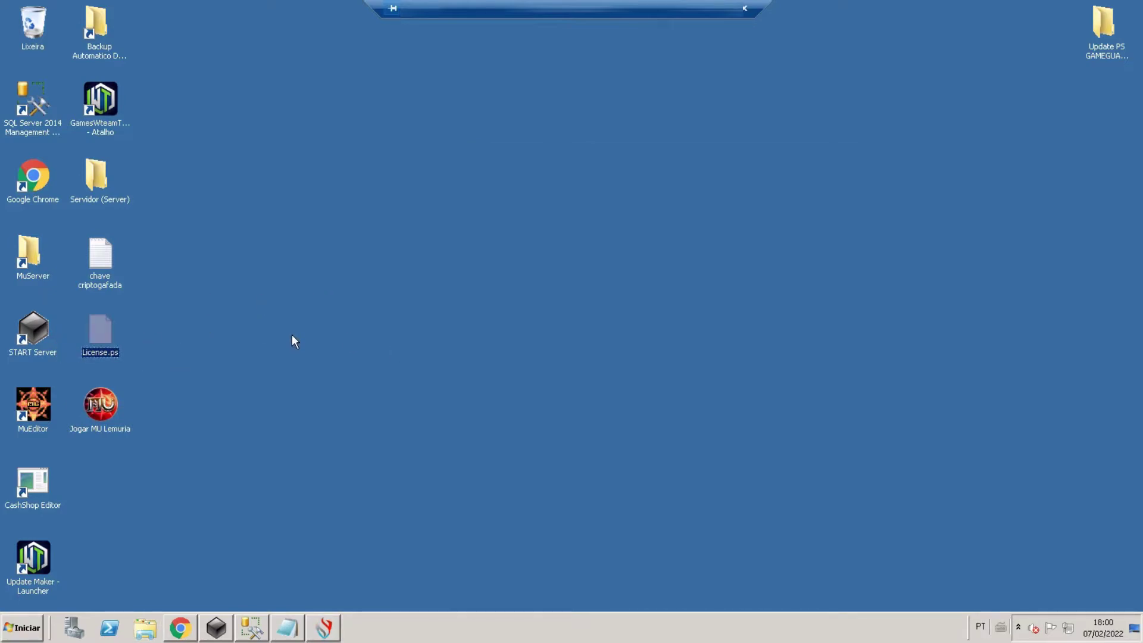
{"action": "left_click", "coordinate": [715, 12]}
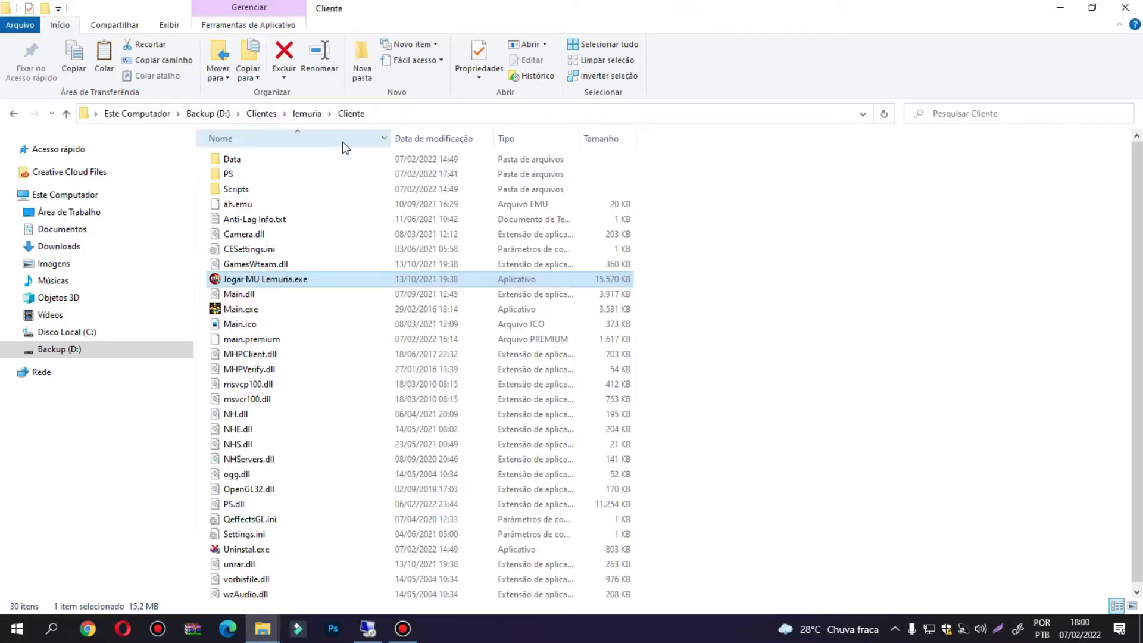
{"action": "double_click", "coordinate": [229, 175]}
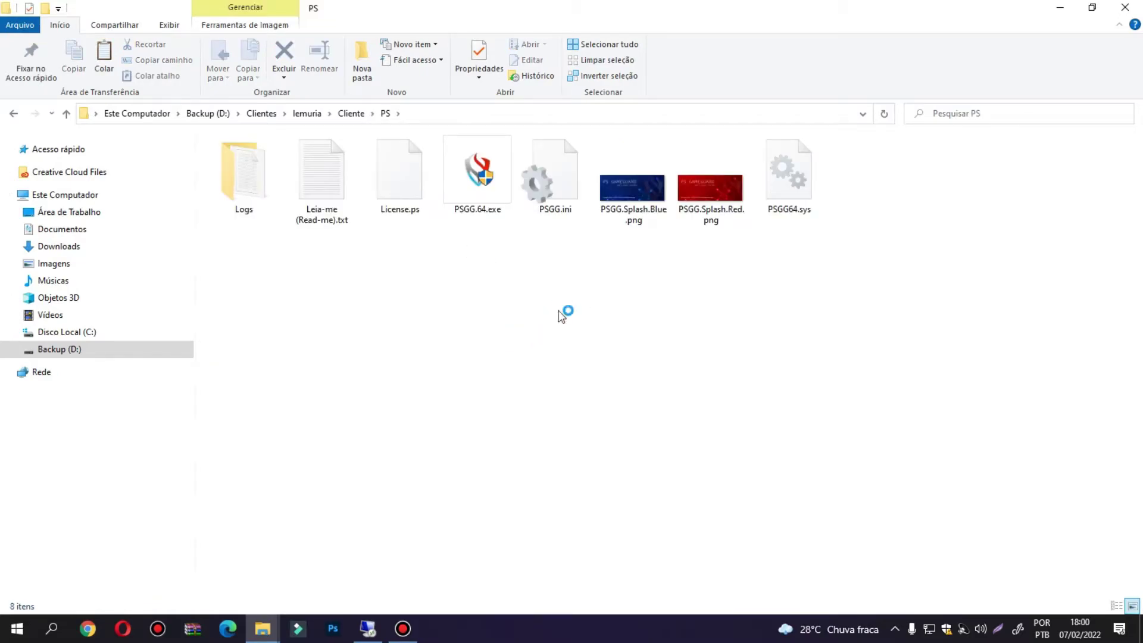
{"action": "left_click", "coordinate": [545, 306]}
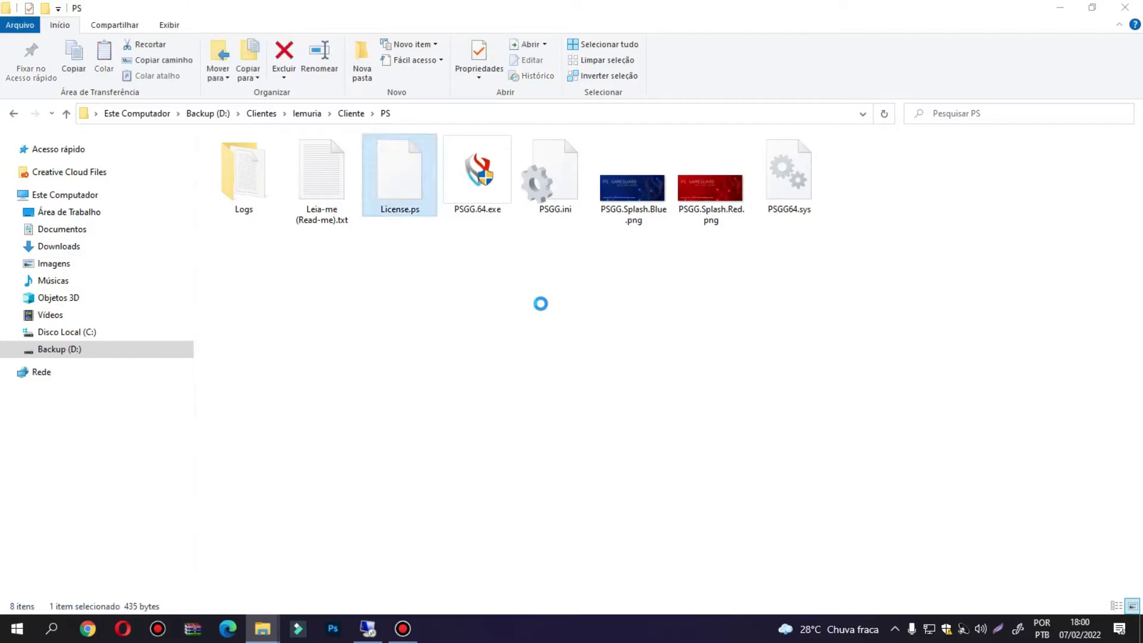
- Test the launcher requirement by running Main.exe from the Cliente folder, start the game from the launcher, and exit the game
{"action": "left_click", "coordinate": [351, 113]}
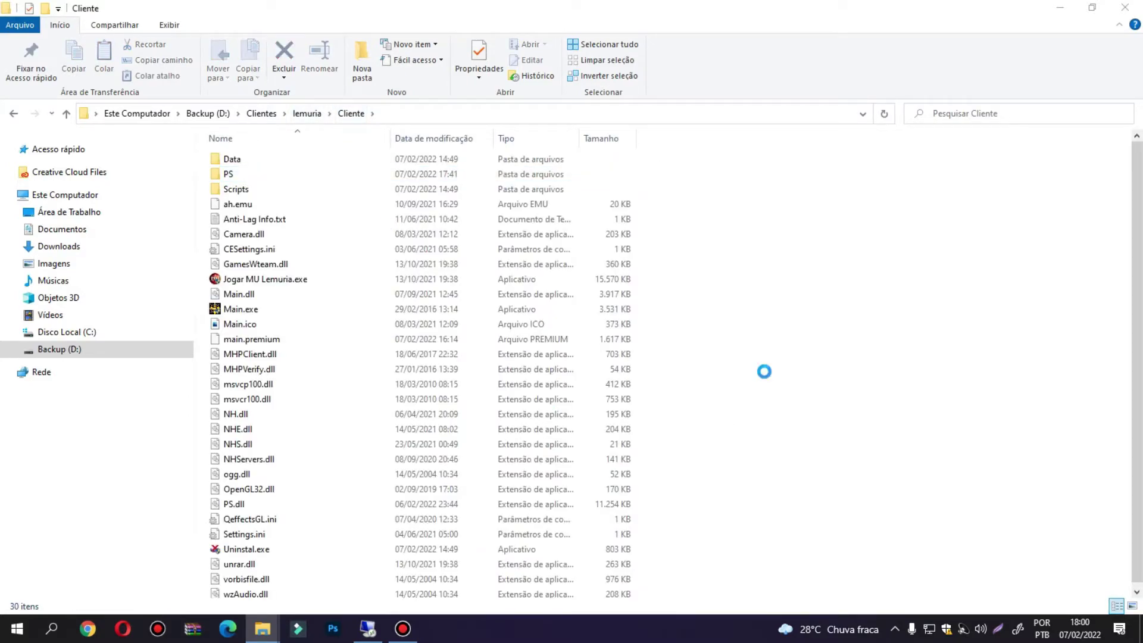
{"action": "double_click", "coordinate": [238, 311]}
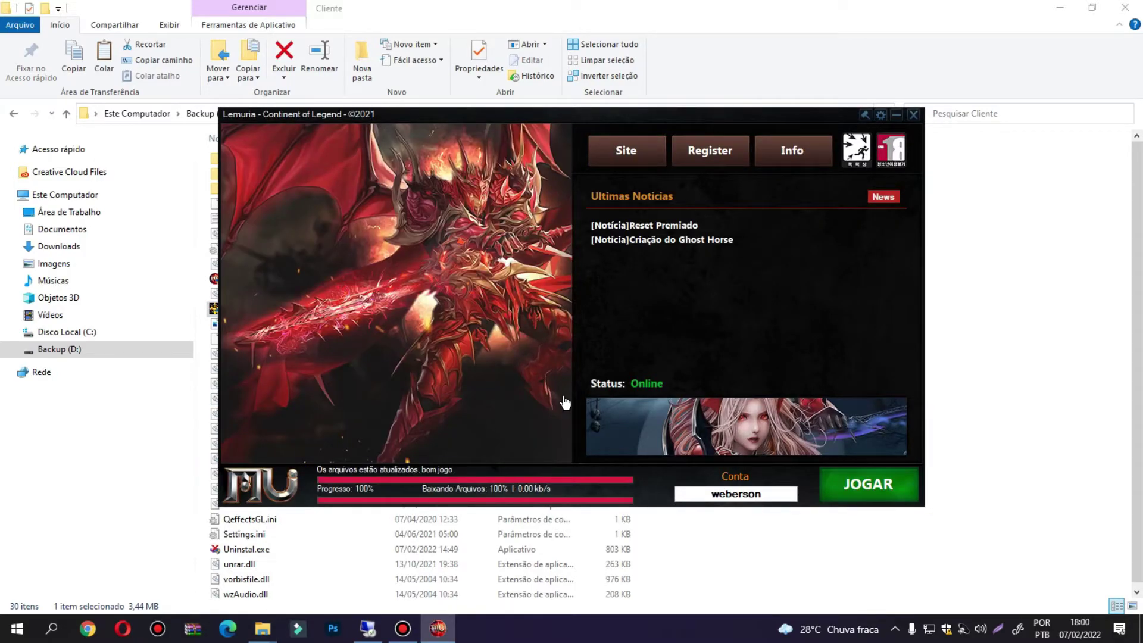
{"action": "left_click", "coordinate": [862, 504]}
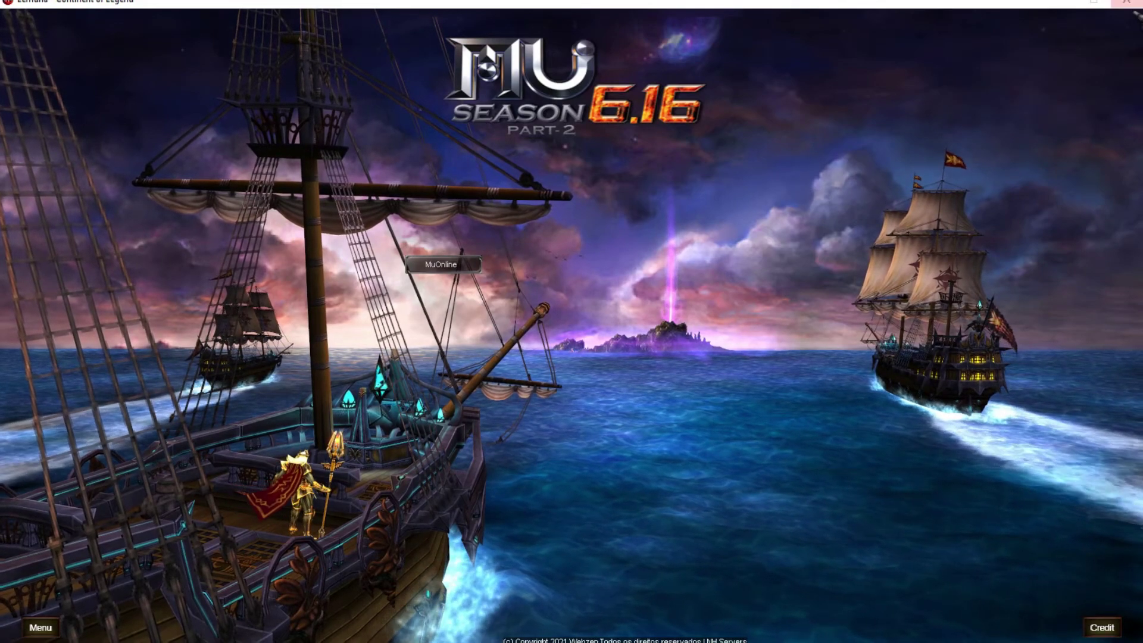
{"action": "left_click", "coordinate": [1126, 3]}
{"action": "left_click", "coordinate": [555, 361]}
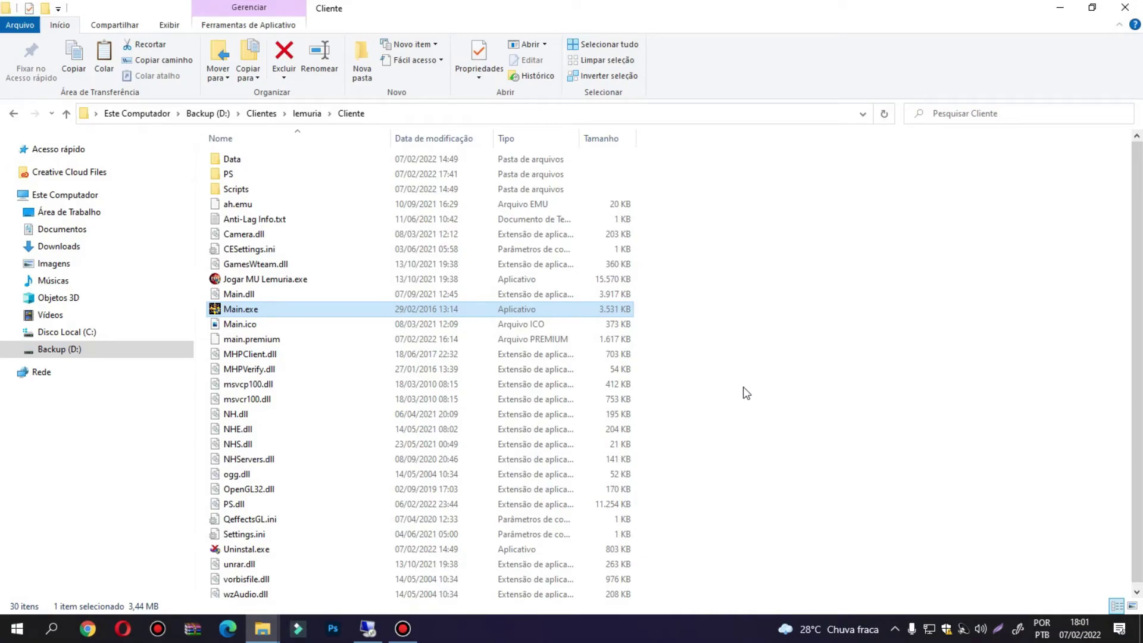
{"action": "left_click", "coordinate": [286, 280]}
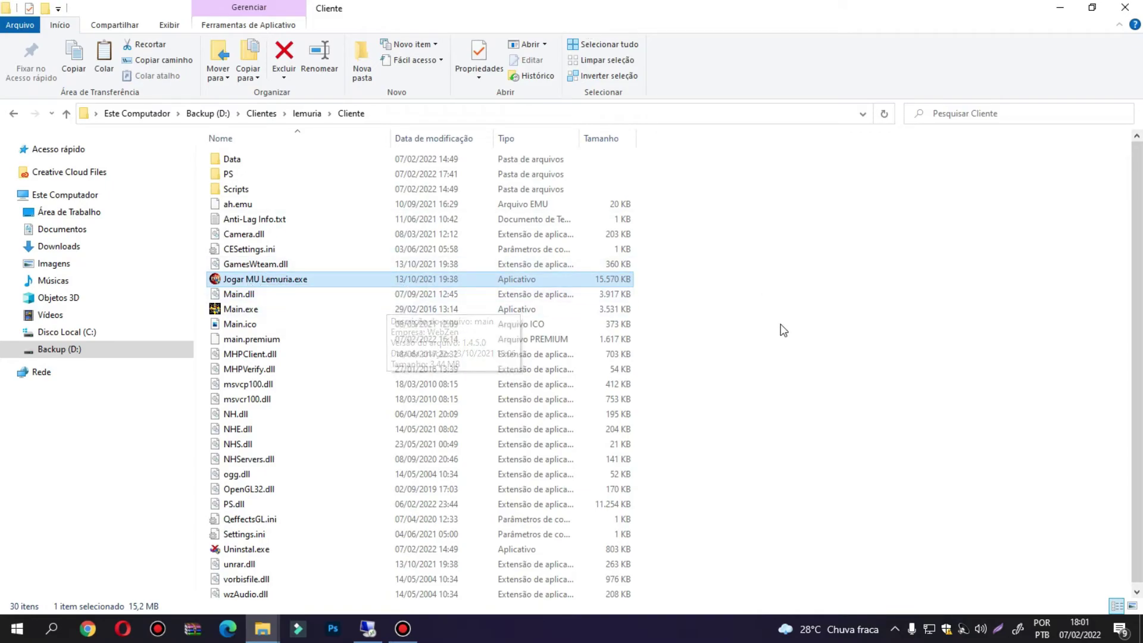
{"action": "left_click", "coordinate": [267, 267]}
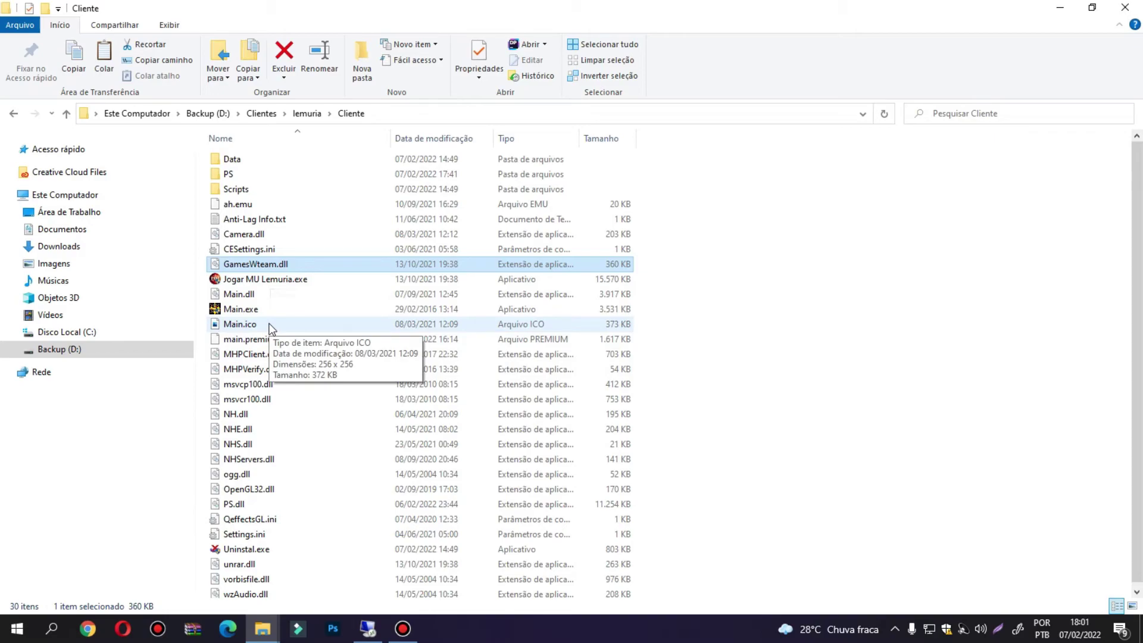
{"action": "left_click", "coordinate": [682, 350]}
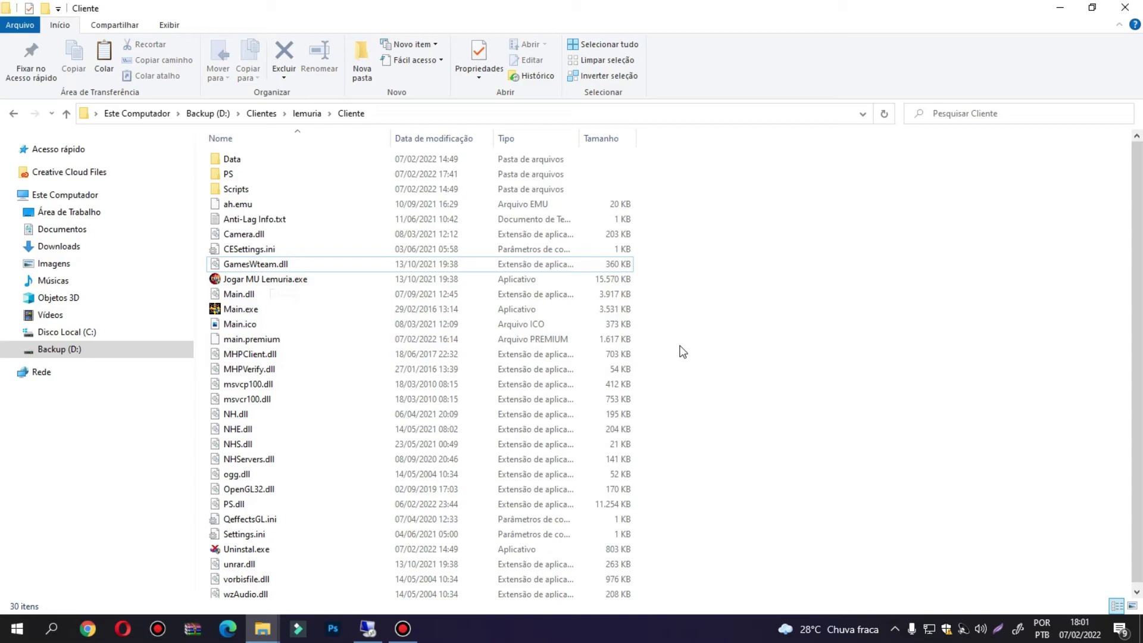